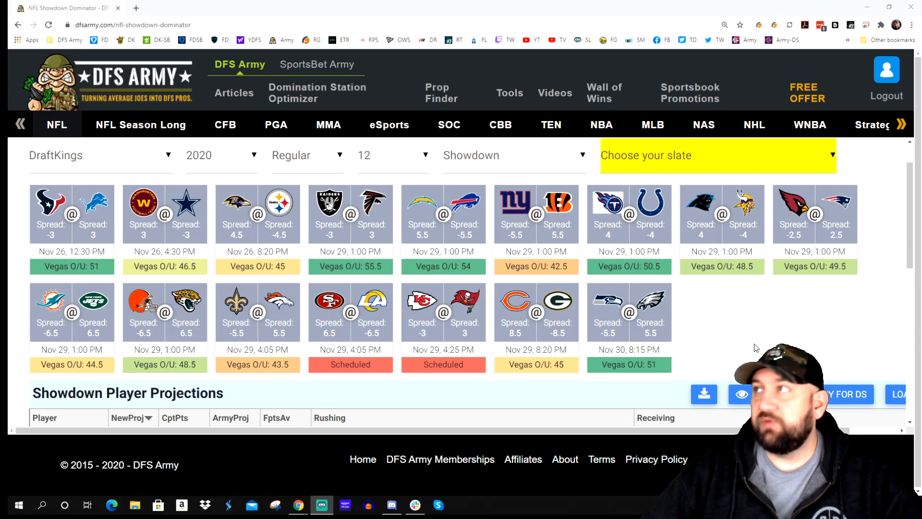
Step: Load the Week 12 Ravens at Steelers showdown game without choosing a slate
scroll(784, 294, up, 1)
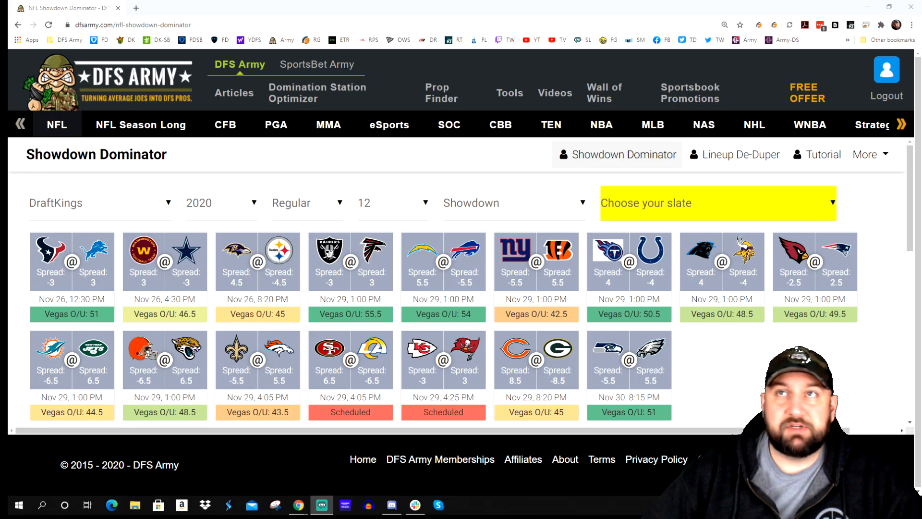
scroll(729, 337, down, 1)
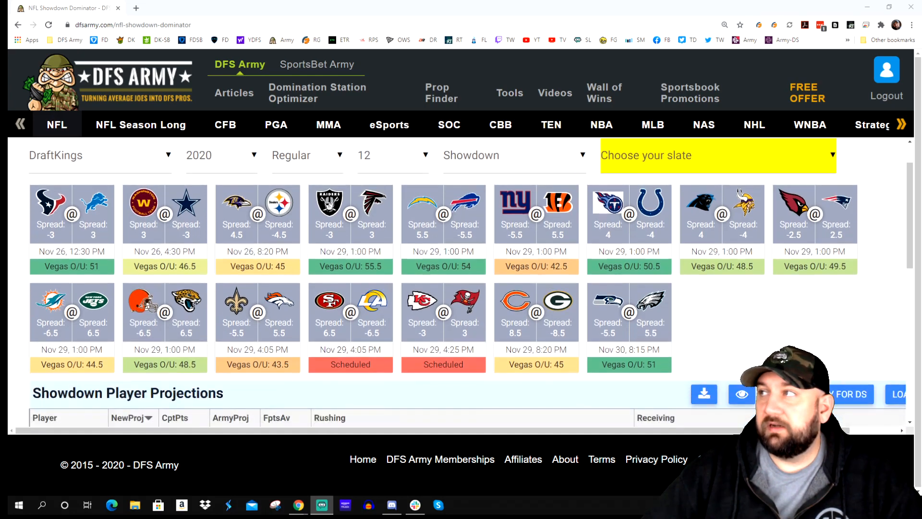
click(262, 235)
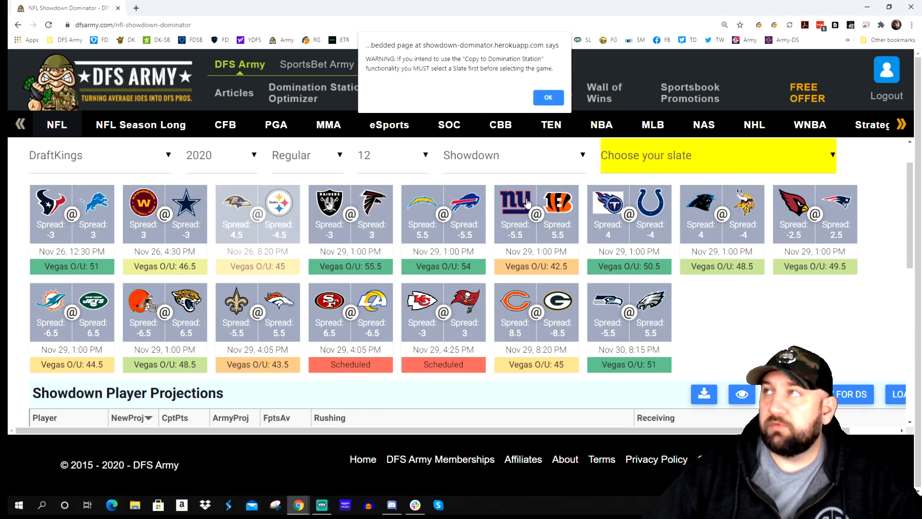
click(548, 98)
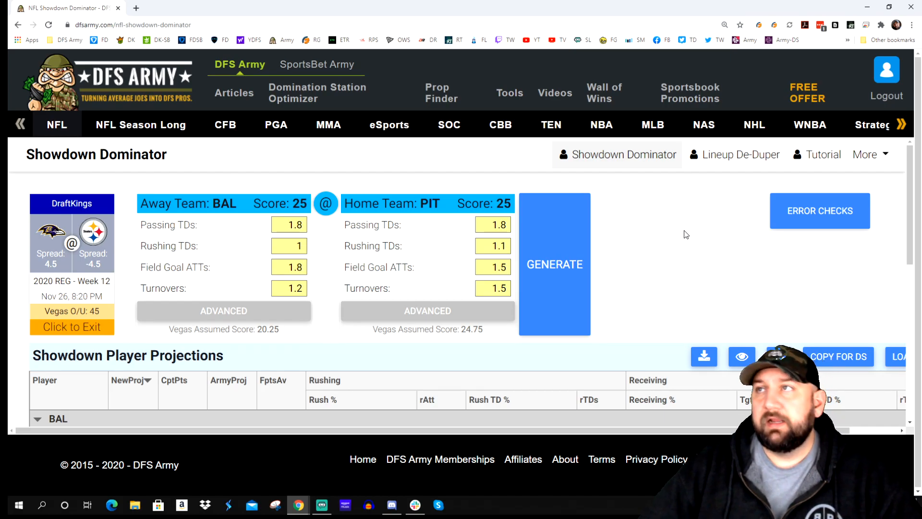
Step: Set the passing TDs of the home team, Pittsburgh, to 2.5
scroll(640, 261, down, 4)
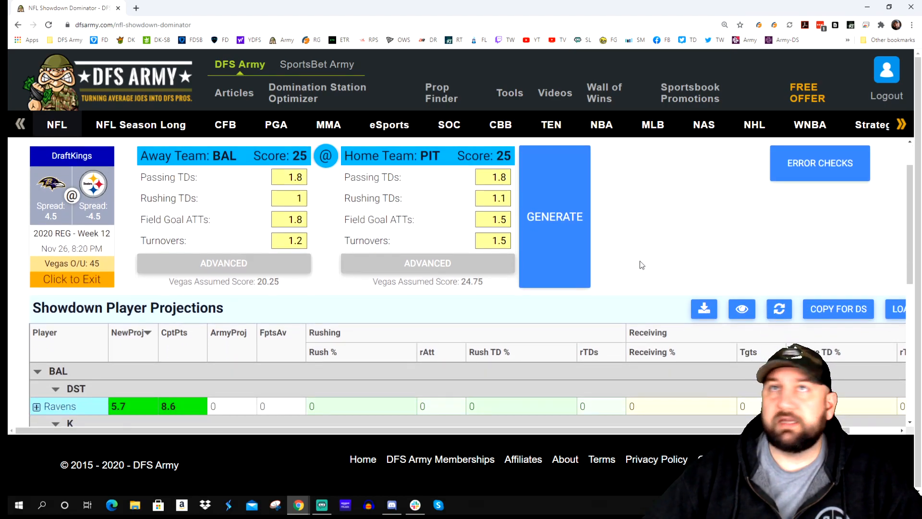
scroll(641, 264, down, 2)
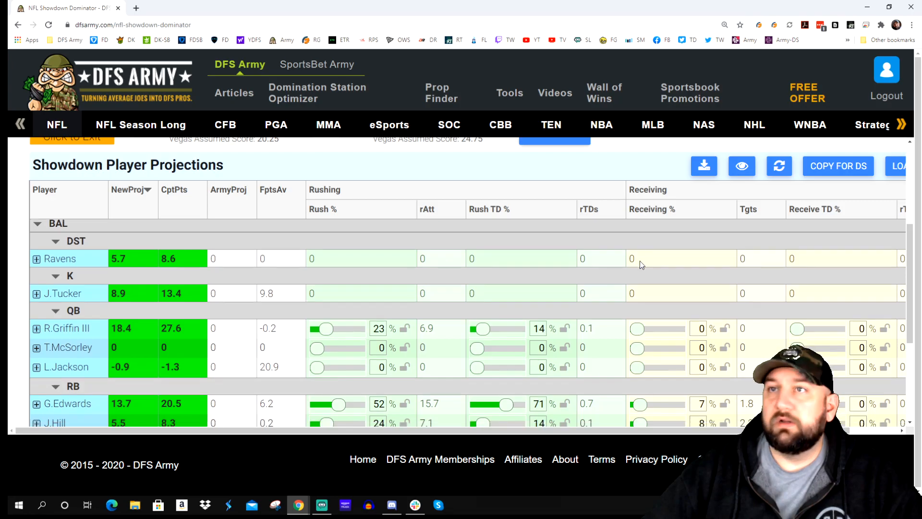
scroll(639, 264, up, 2)
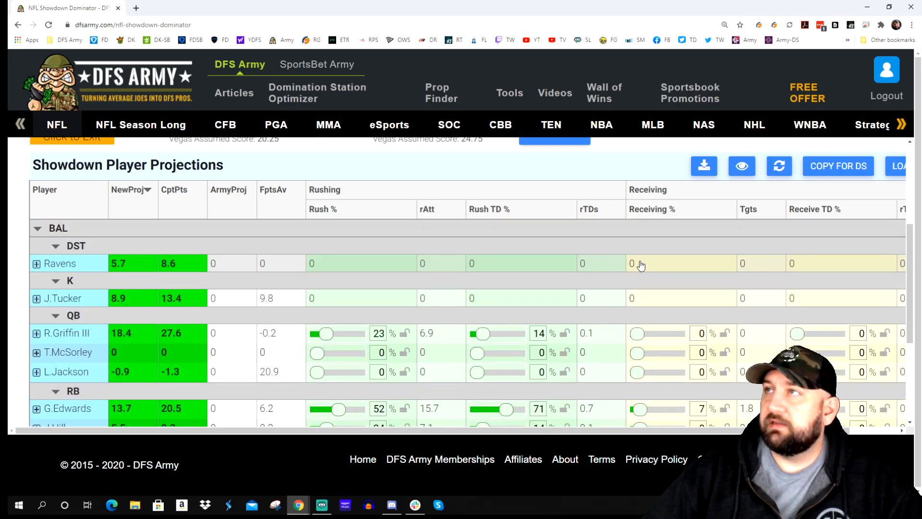
scroll(622, 233, up, 4)
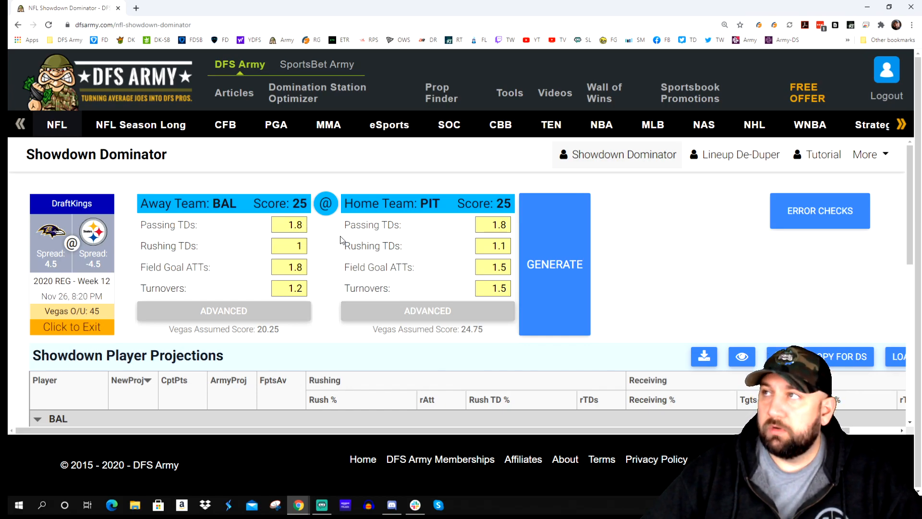
double_click(497, 222)
text(3)
double_click(503, 225)
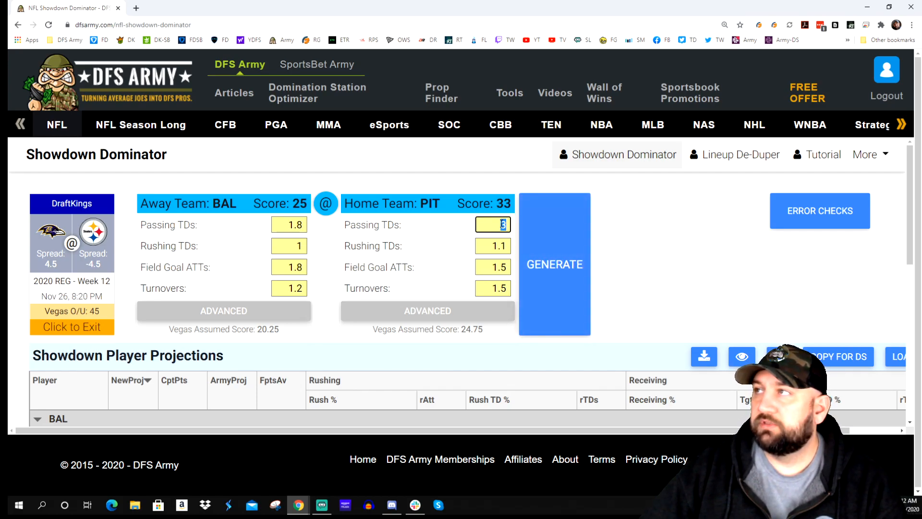
text(2.5)
key(Tab)
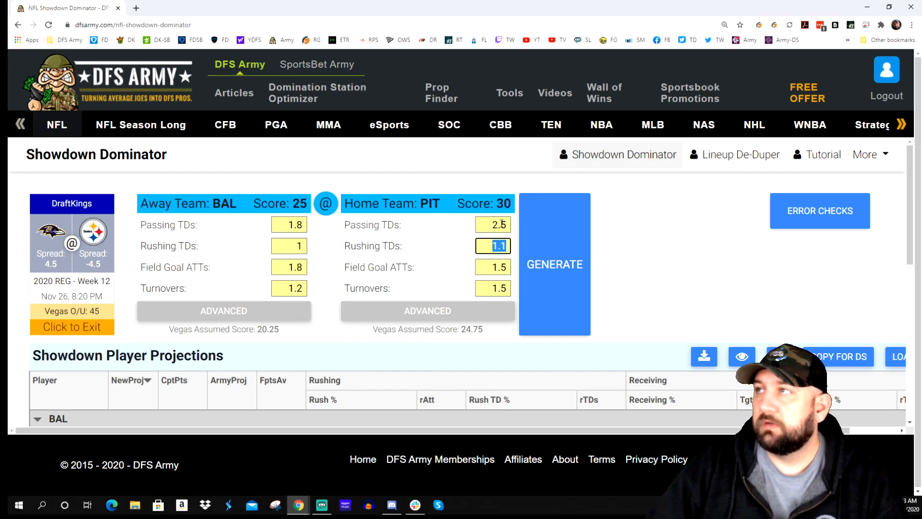
Step: Set Pittsburgh's rushing TDs to 1.5
text(2)
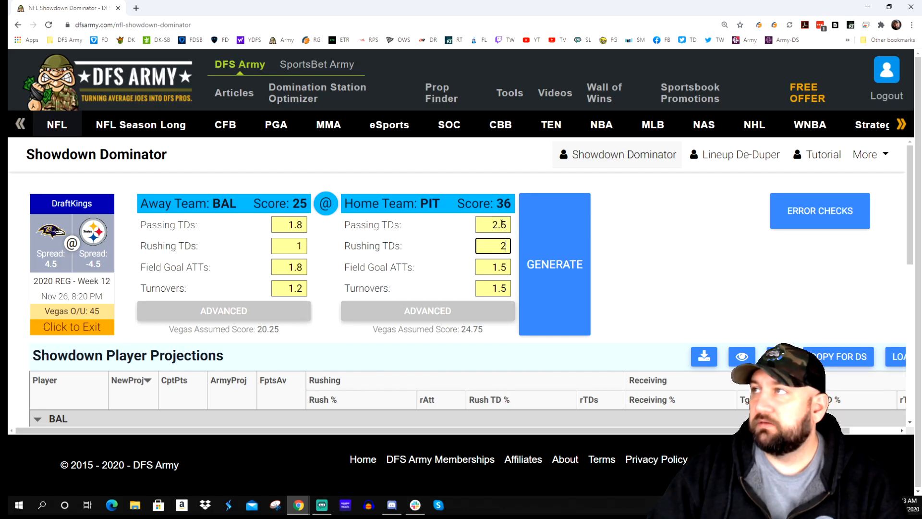
key(Tab)
key(Left)
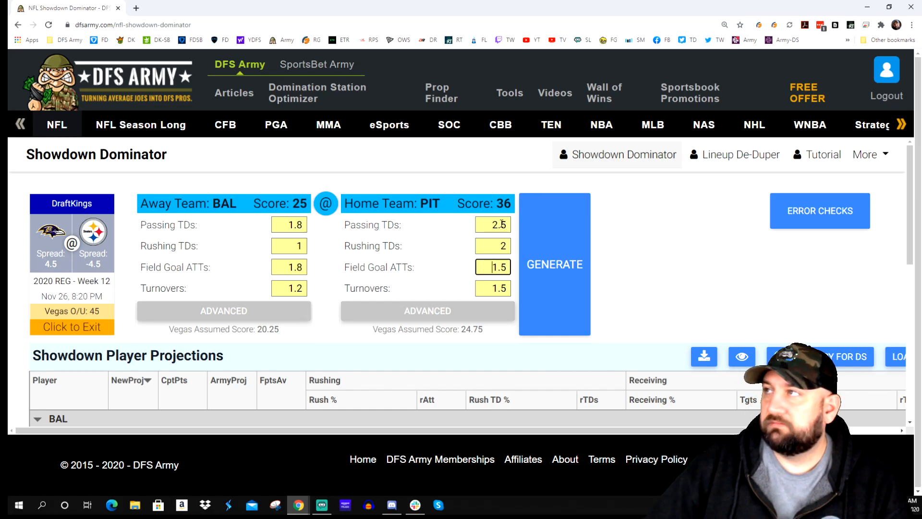
double_click(509, 247)
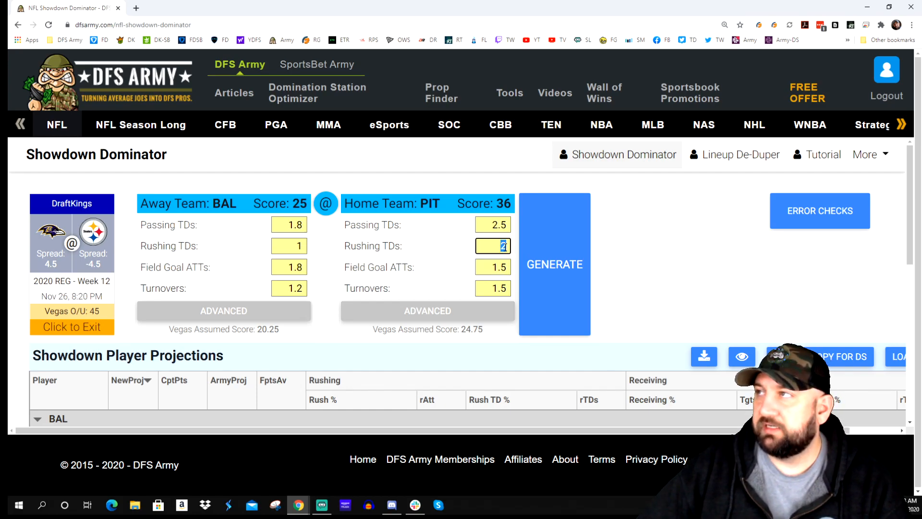
text(1.5)
key(Tab)
Step: Set Pittsburgh's field goal attempts and turnovers to 1 each
text(1)
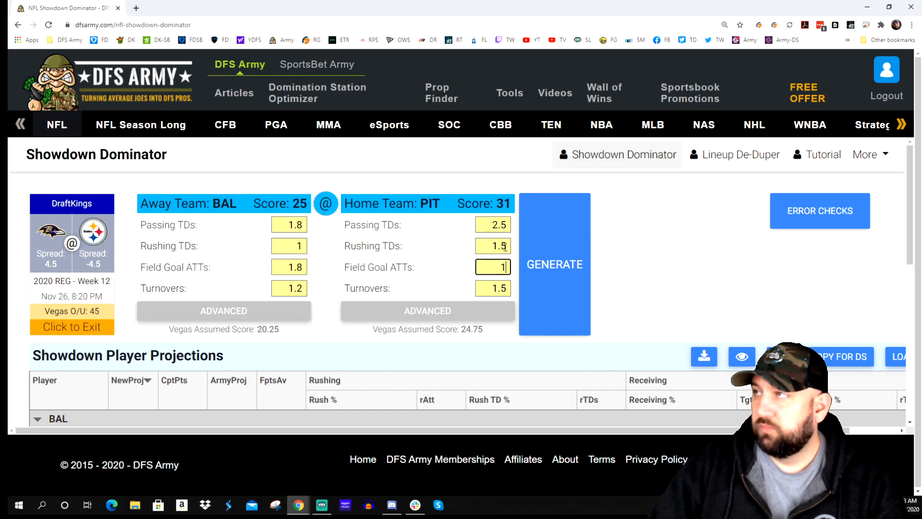
key(Tab)
text(1)
click(643, 231)
Step: Set the away team Baltimore's passing TDs to 1 and rushing TDs to .5
double_click(289, 224)
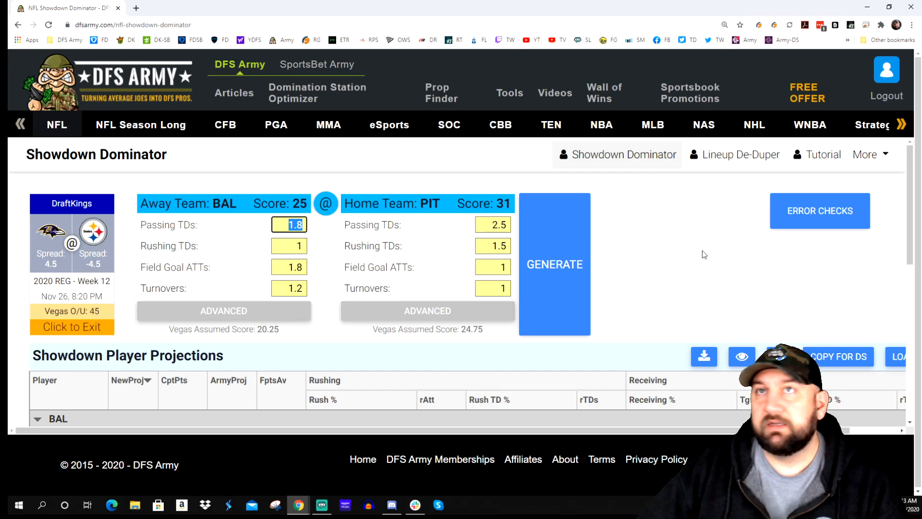
text(1)
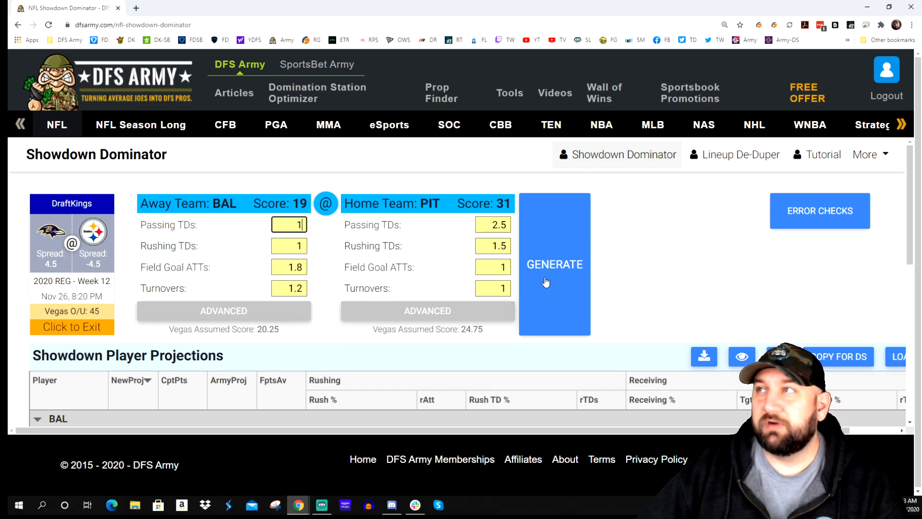
double_click(292, 247)
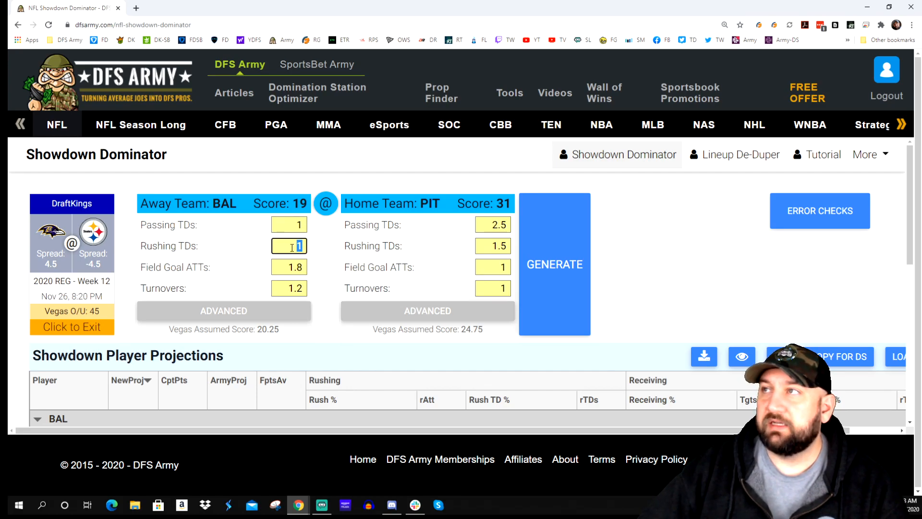
text(.5)
key(Tab)
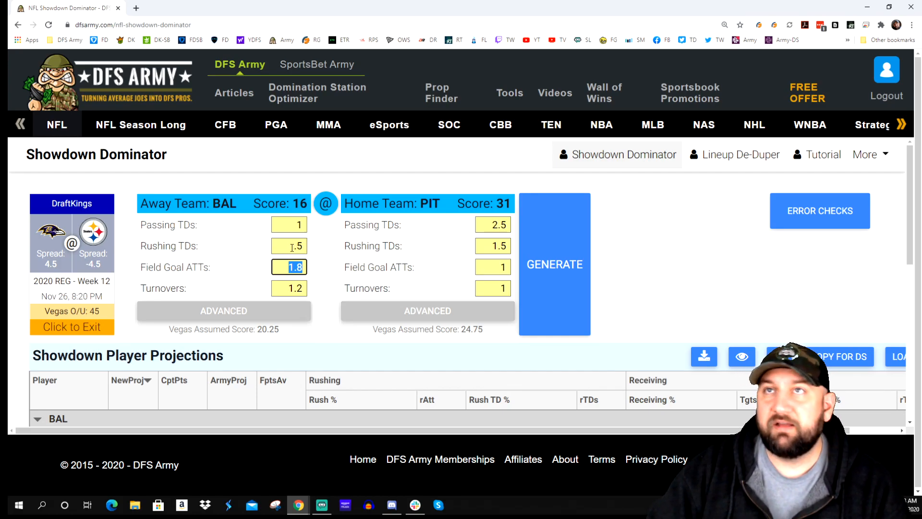
Step: Set Baltimore's field goal attempts to 2 and turnovers to 3
text(2)
key(Tab)
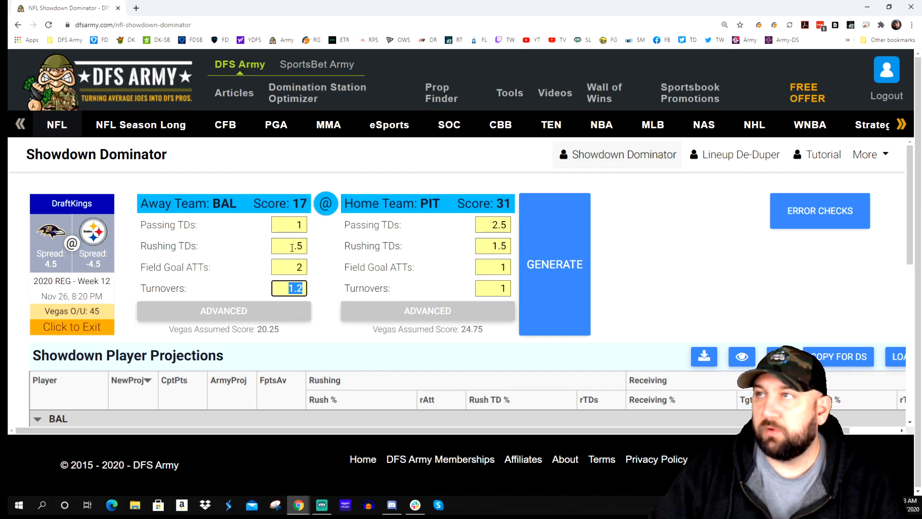
text(3)
key(Tab)
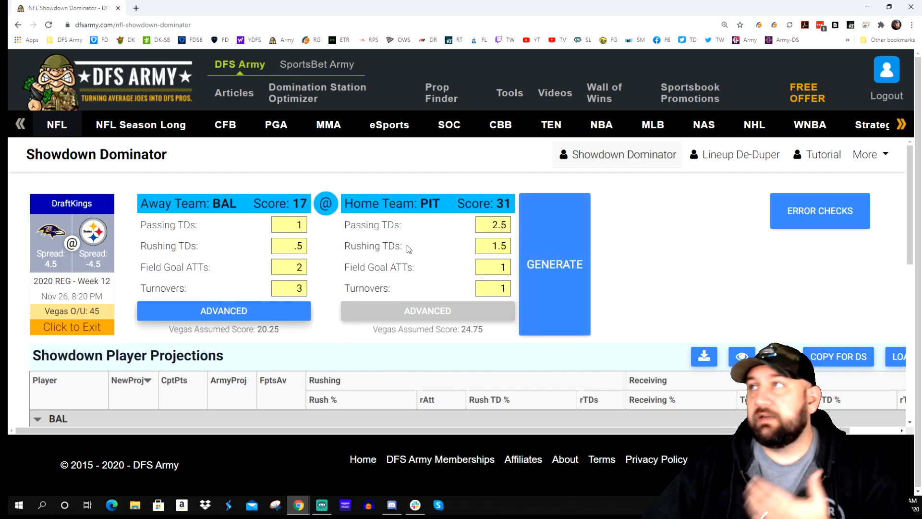
Step: Generate the player projections from the adjusted Baltimore and Pittsburgh team values
click(532, 282)
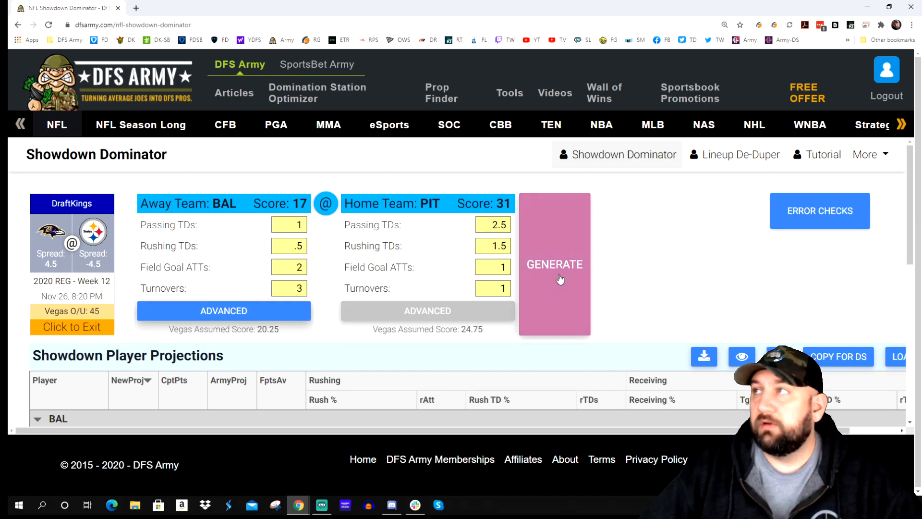
scroll(672, 260, down, 3)
scroll(669, 226, up, 3)
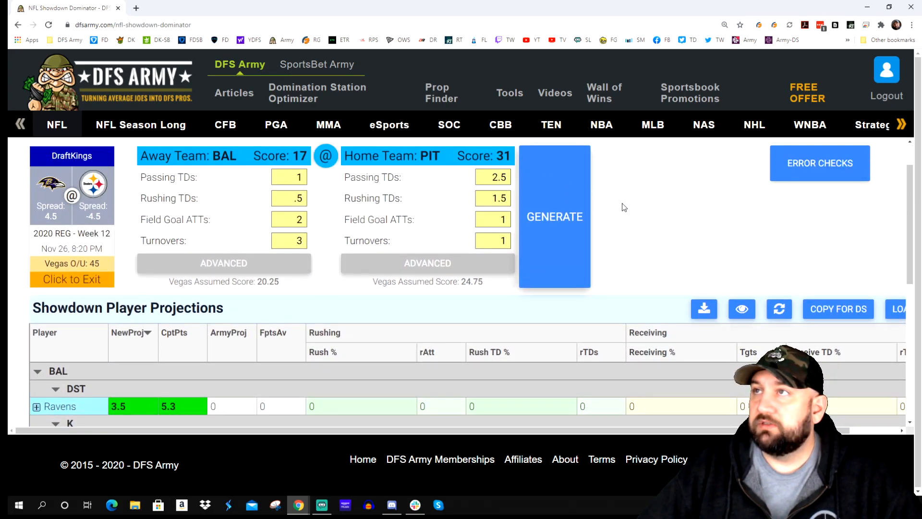
scroll(586, 234, up, 1)
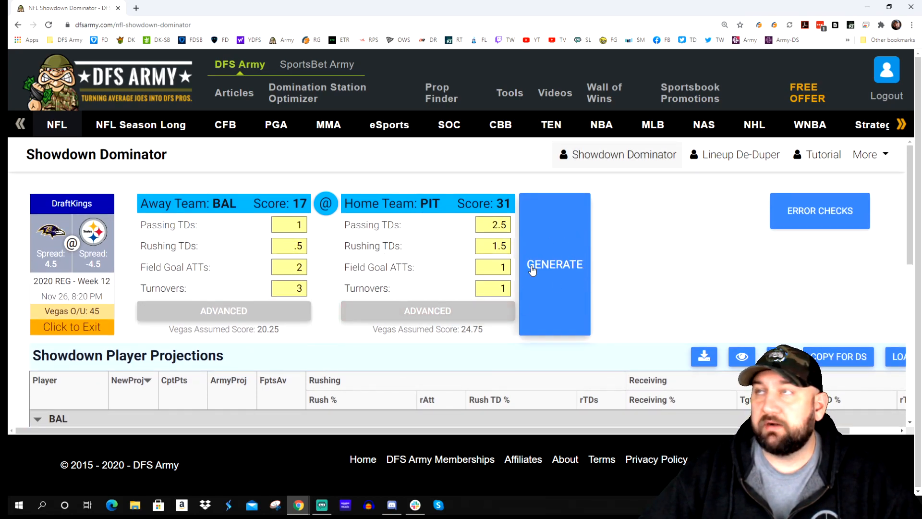
scroll(610, 277, down, 1)
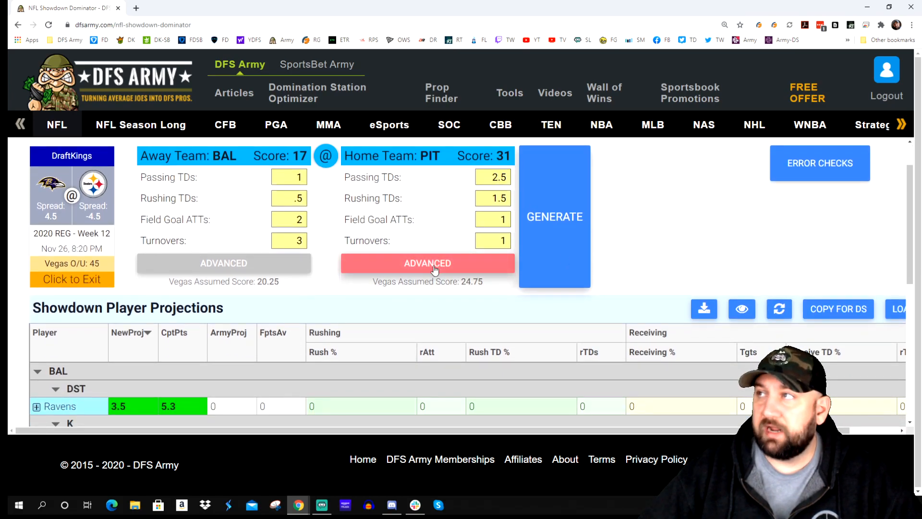
scroll(625, 277, up, 1)
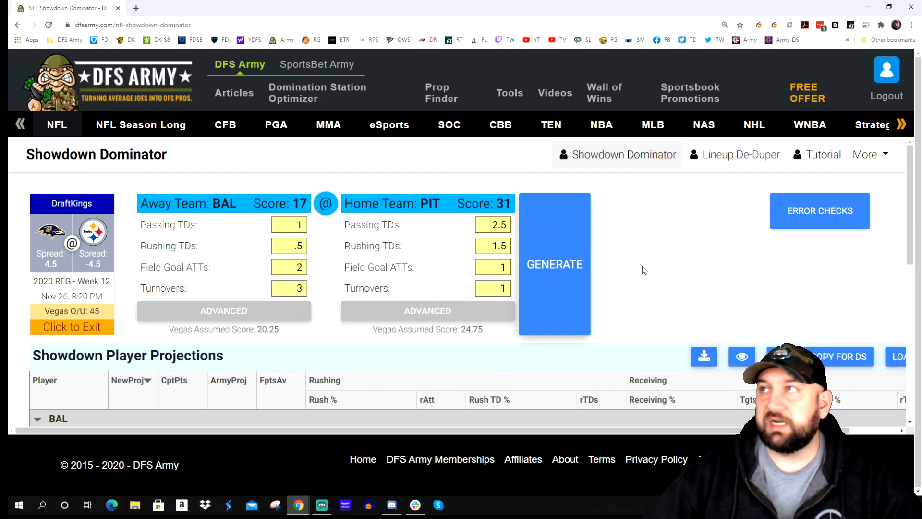
click(581, 268)
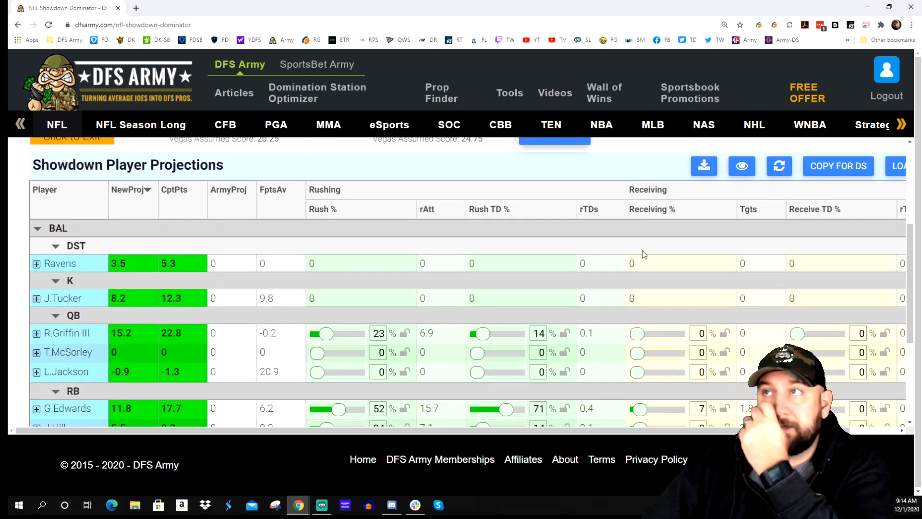
Step: Examine the projections and rushing shares of Baltimore's kicker, quarterbacks and running backs in the player projections table
scroll(402, 324, down, 1)
scroll(402, 323, down, 4)
scroll(337, 317, up, 4)
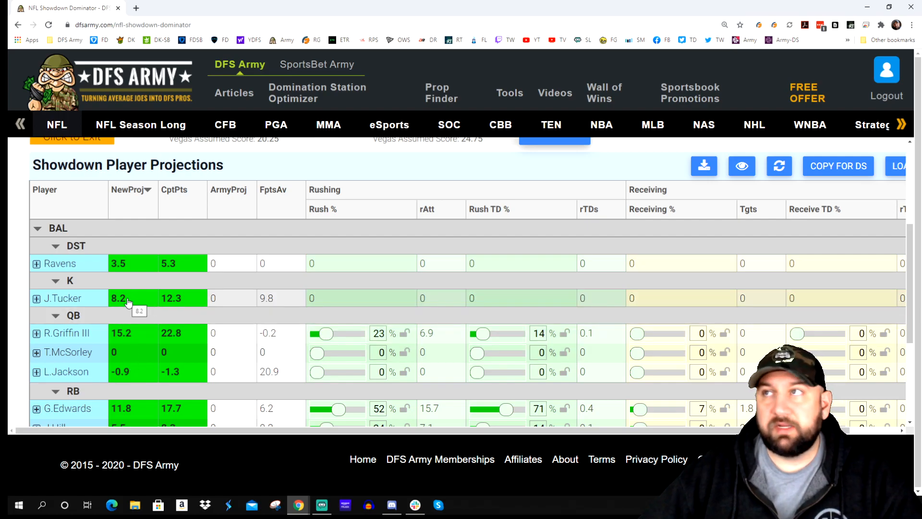
scroll(134, 323, down, 1)
scroll(134, 323, down, 1)
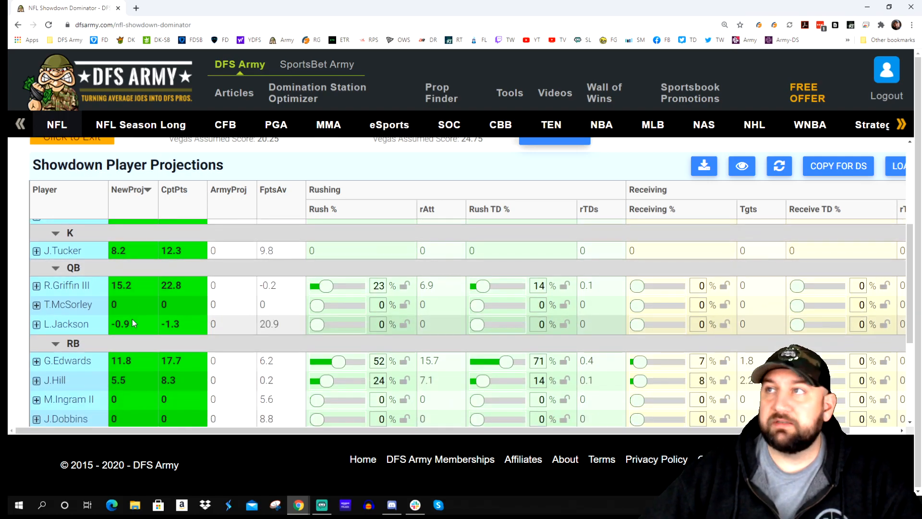
scroll(135, 322, down, 1)
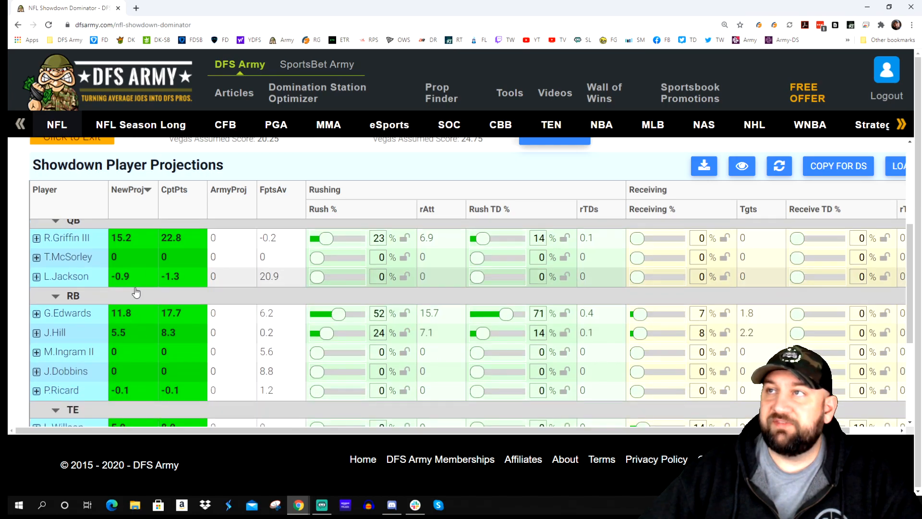
scroll(134, 289, up, 1)
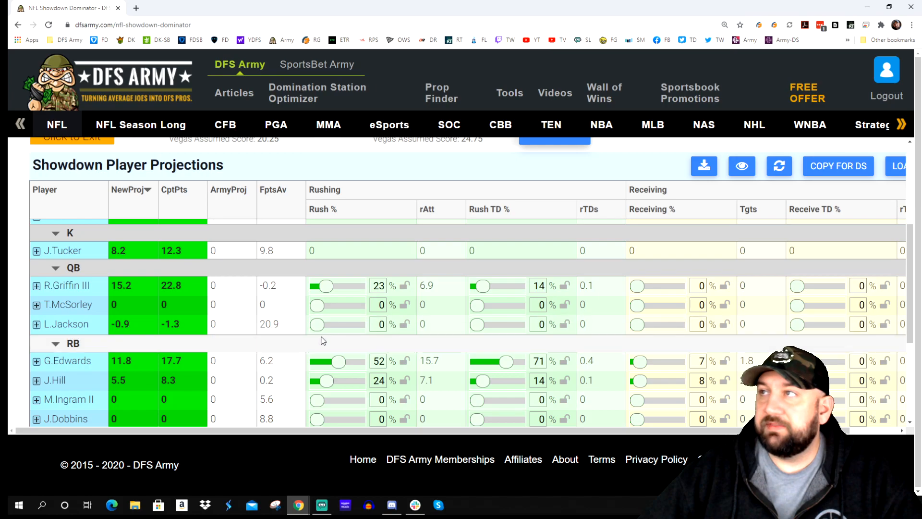
scroll(168, 370, down, 1)
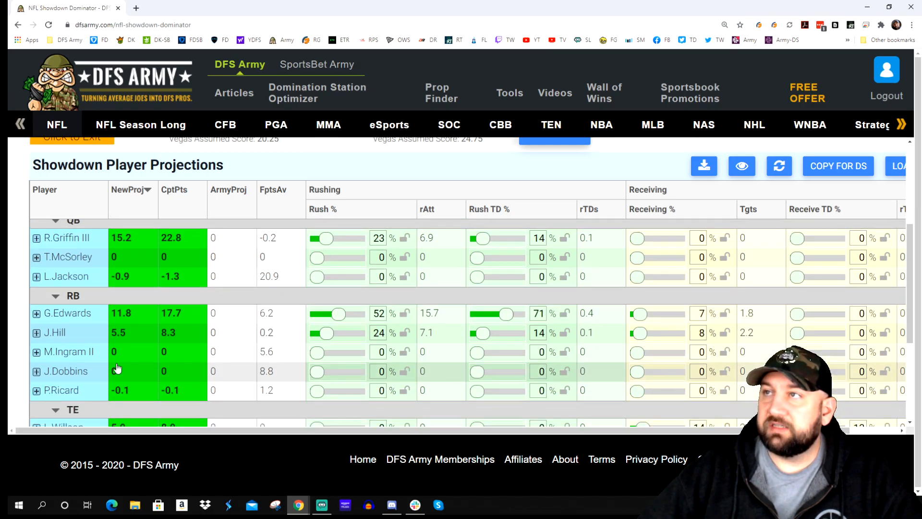
scroll(128, 343, up, 1)
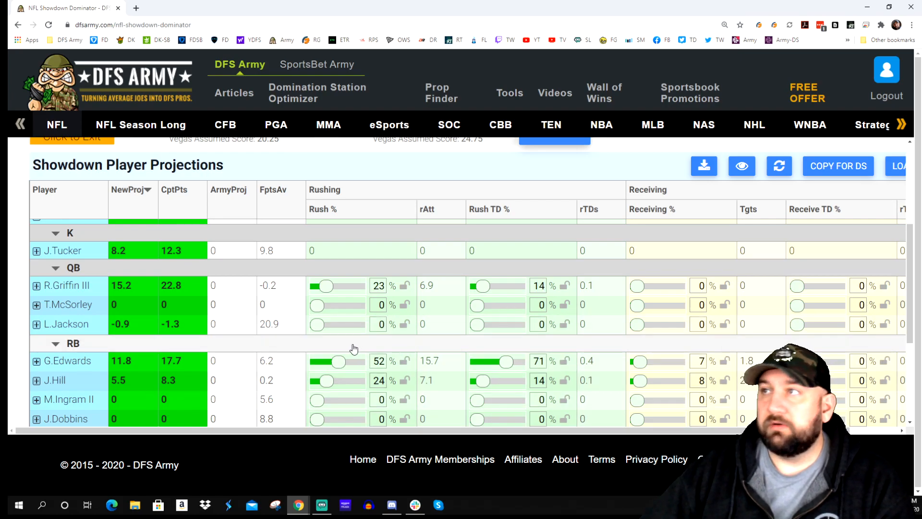
scroll(362, 354, down, 1)
scroll(361, 355, up, 1)
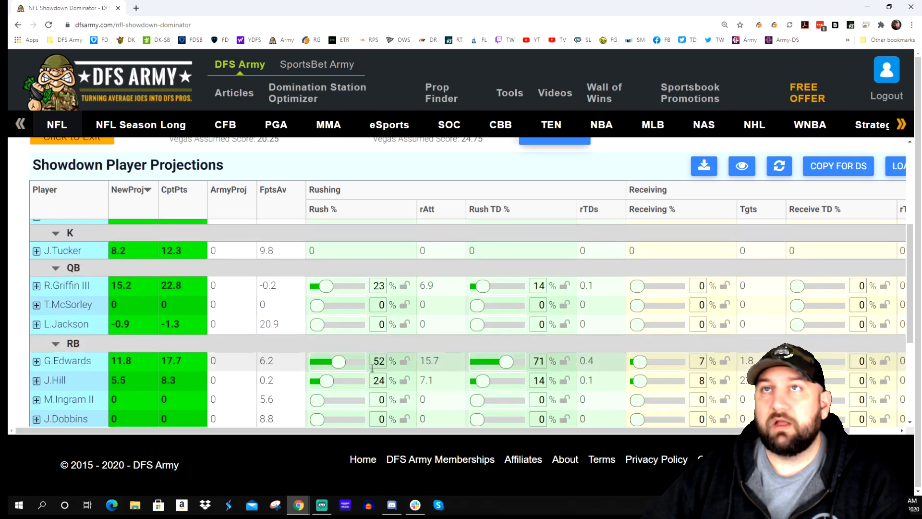
scroll(373, 374, down, 1)
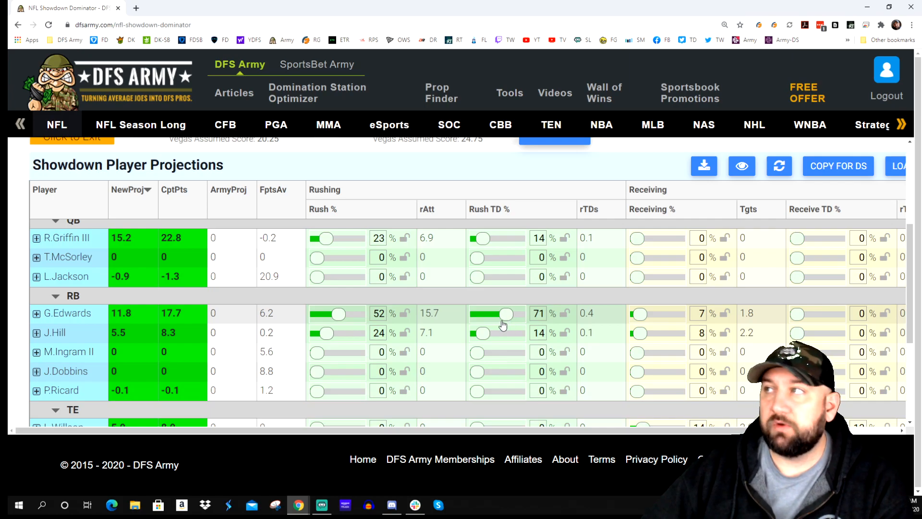
mouse_move(503, 325)
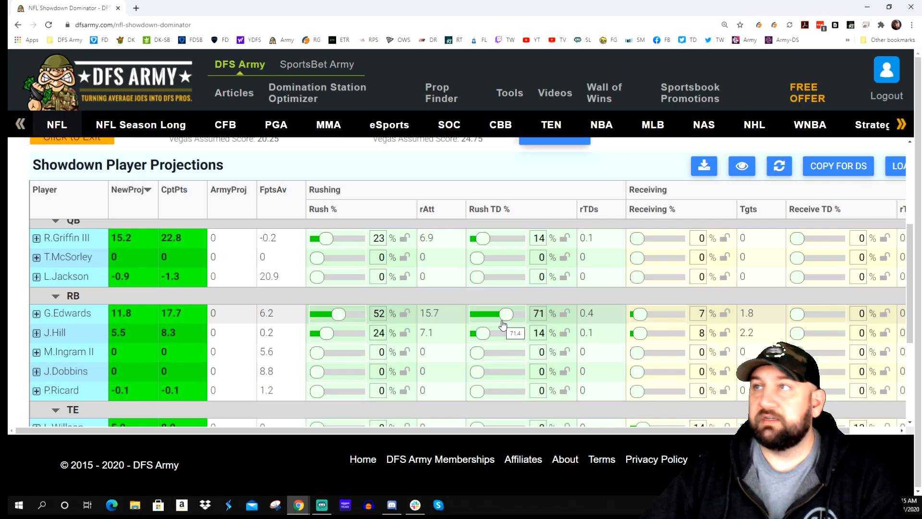
Step: Set the rush TD shares of Baltimore's R.Griffin III and J.Hill to 0%, leaving the rushing touchdowns to G.Edwards
mouse_move(481, 337)
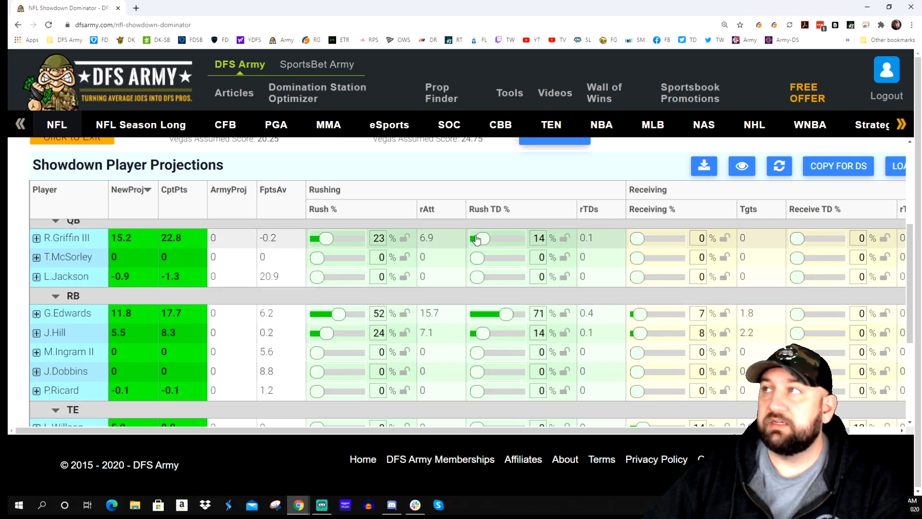
mouse_move(479, 239)
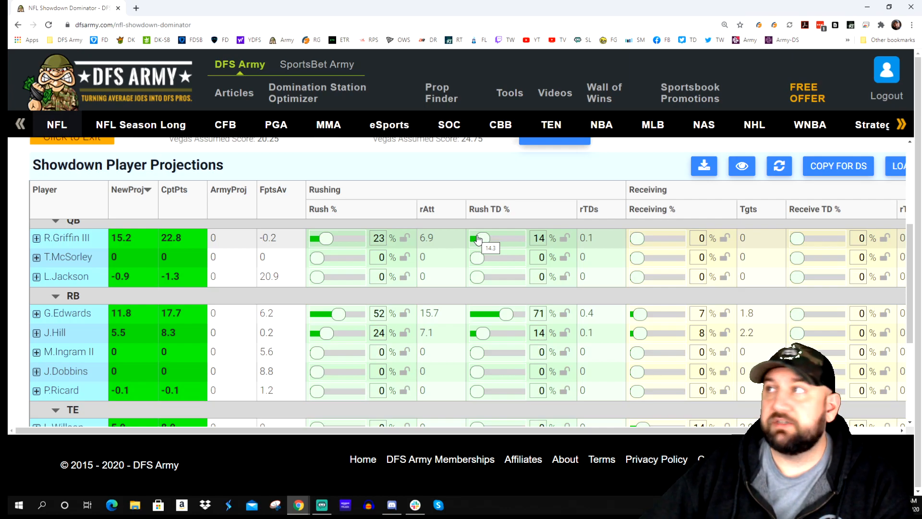
click(476, 239)
scroll(482, 311, up, 1)
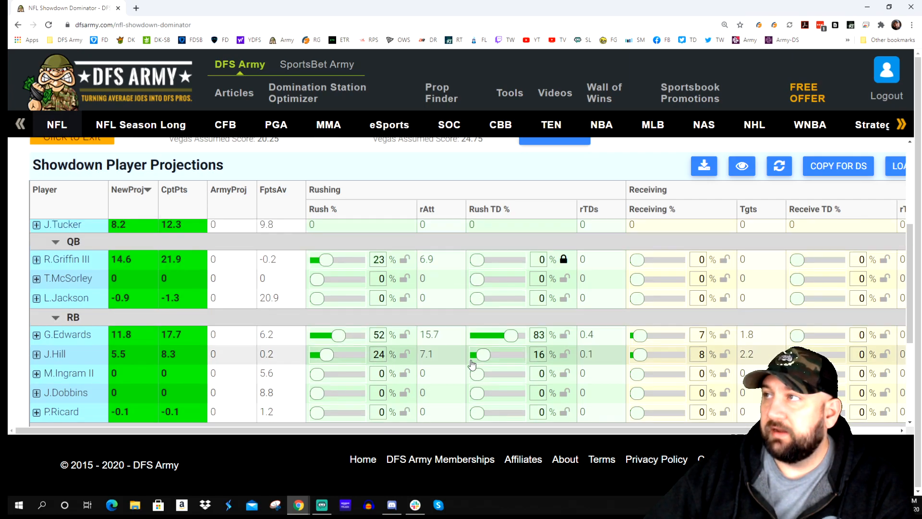
click(478, 360)
scroll(479, 362, up, 1)
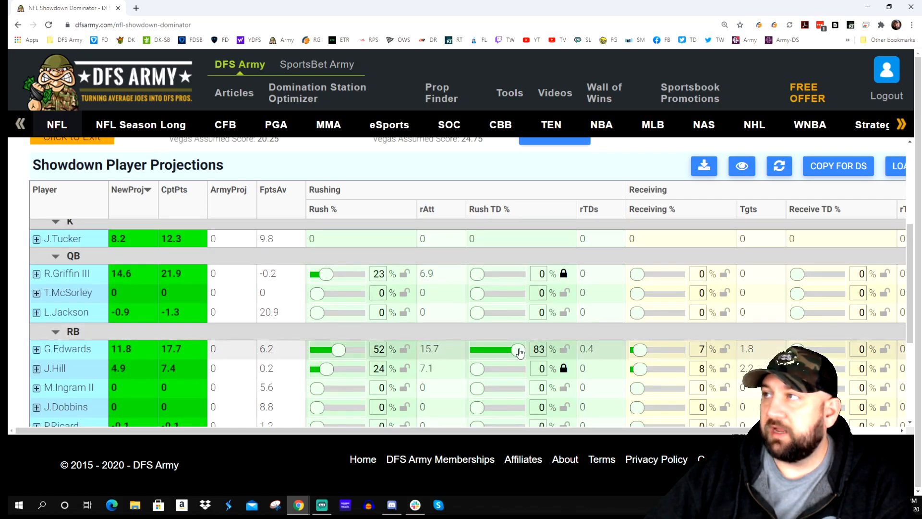
scroll(529, 353, up, 1)
scroll(531, 351, down, 2)
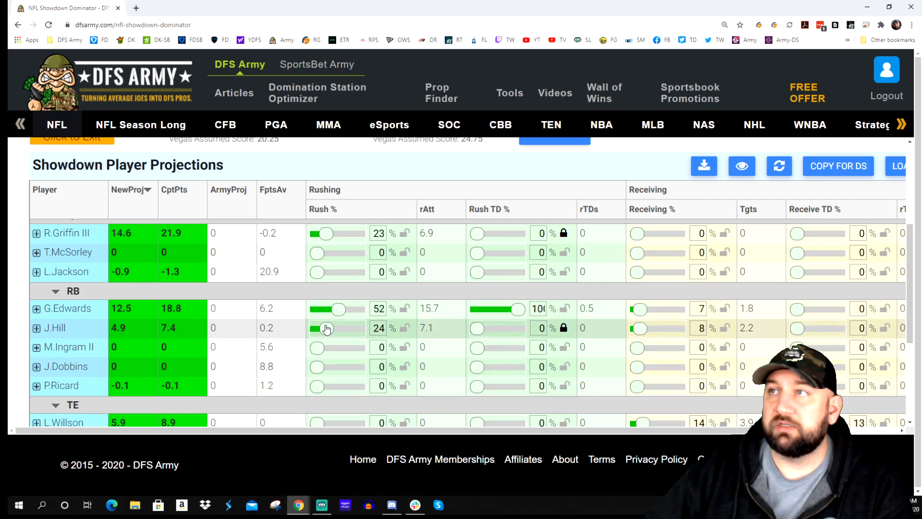
Step: Set Baltimore's rush shares to 37% for G.Edwards, 10% for R.Griffin III and 25% for J.Hill
drag(339, 311, 333, 313)
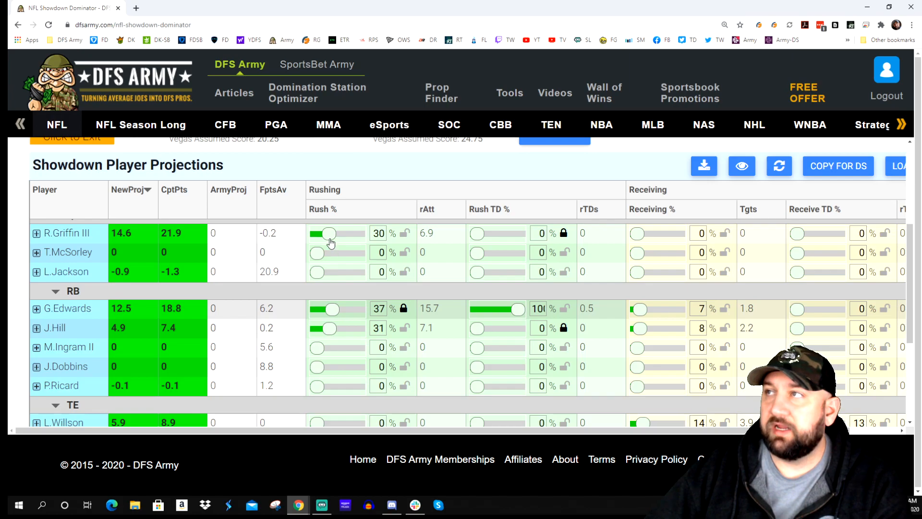
scroll(322, 247, up, 1)
drag(329, 262, 322, 265)
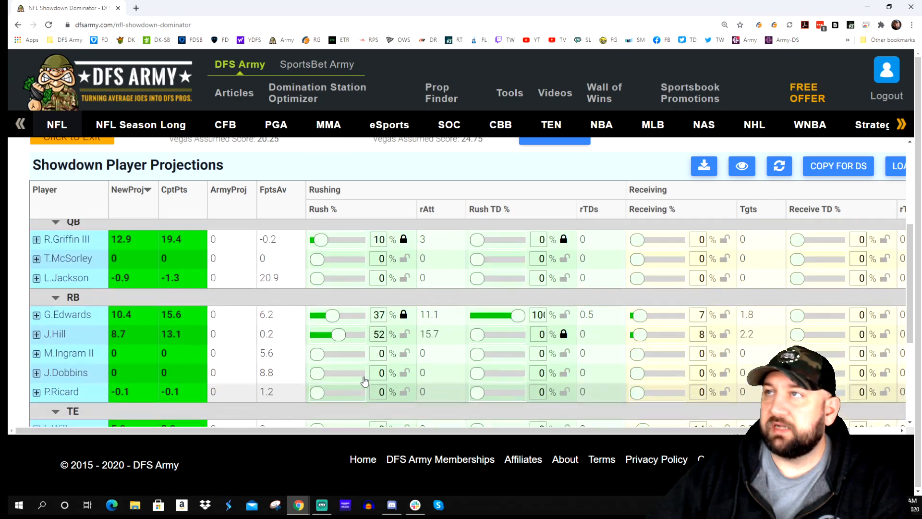
scroll(364, 382, up, 1)
scroll(364, 379, down, 1)
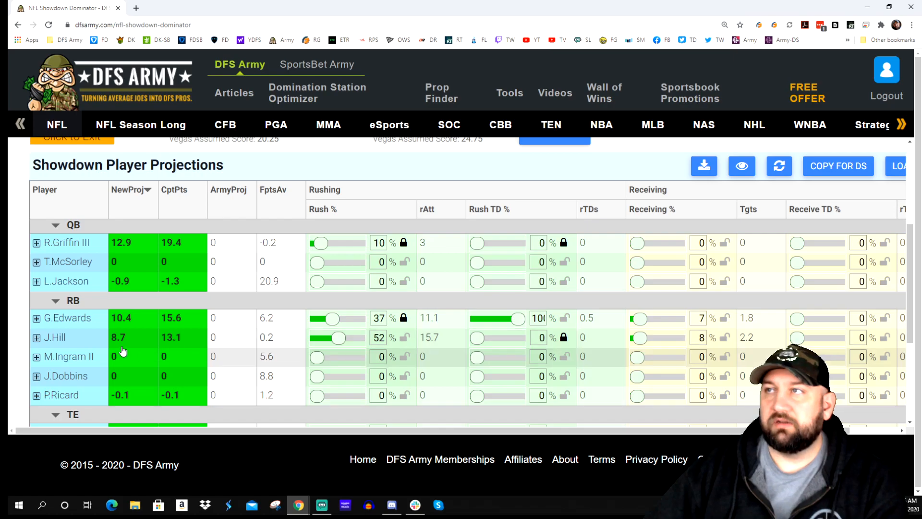
drag(340, 345, 328, 344)
scroll(339, 345, up, 1)
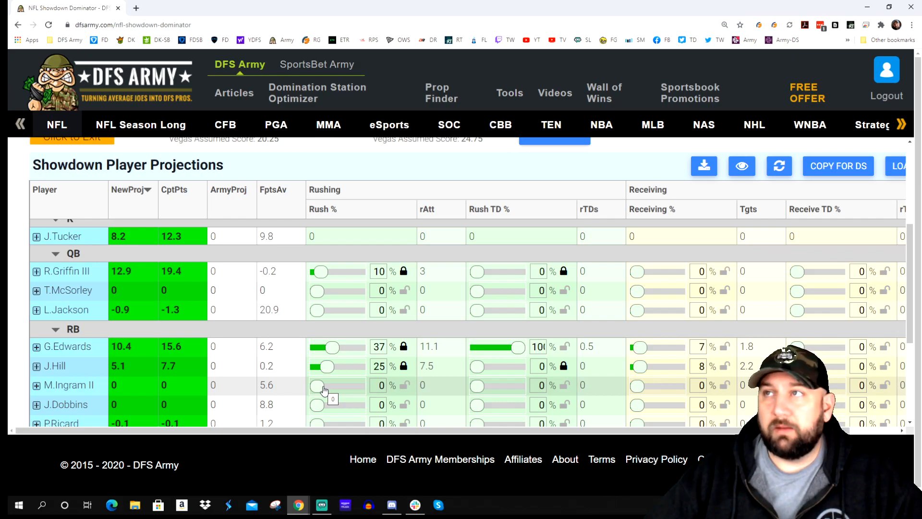
scroll(323, 382, up, 1)
scroll(322, 371, down, 2)
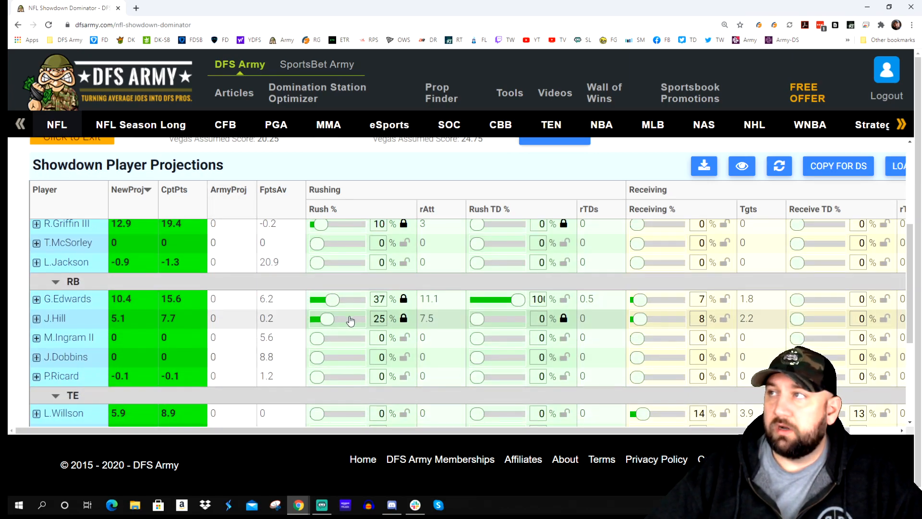
Step: Set the receiving share of Baltimore wide receiver M.Brown to 45%
scroll(345, 323, down, 3)
scroll(344, 328, down, 1)
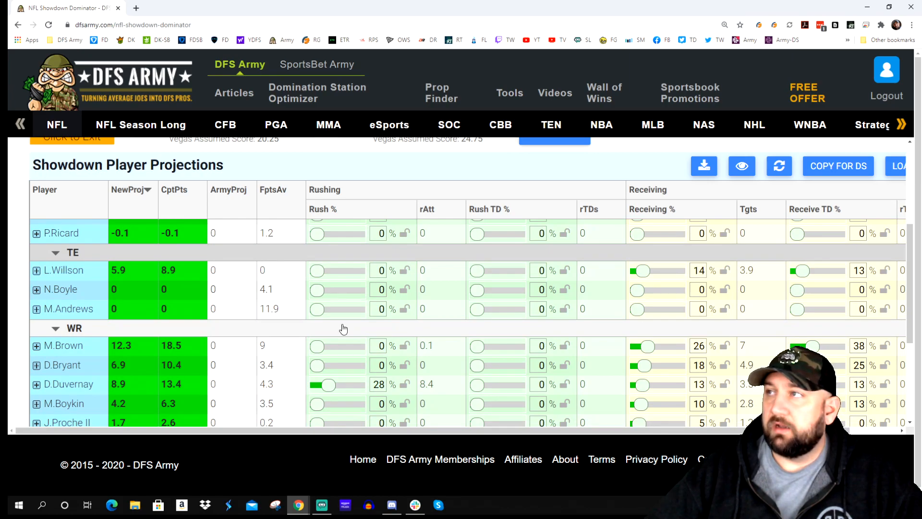
scroll(344, 328, down, 1)
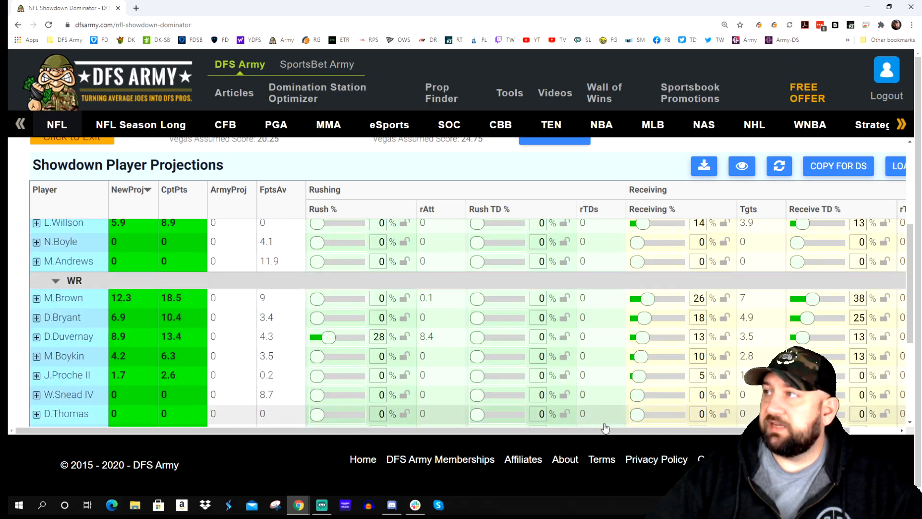
drag(644, 430, 693, 435)
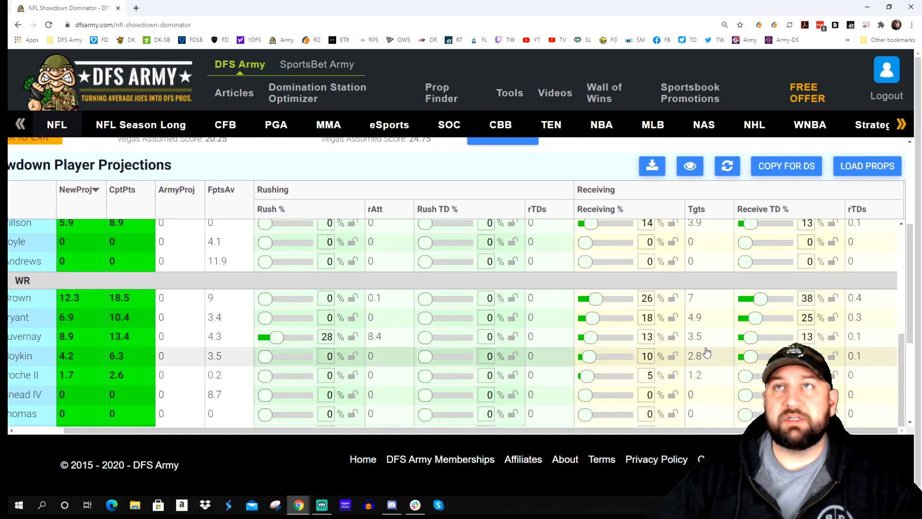
scroll(699, 307, down, 1)
scroll(702, 308, down, 1)
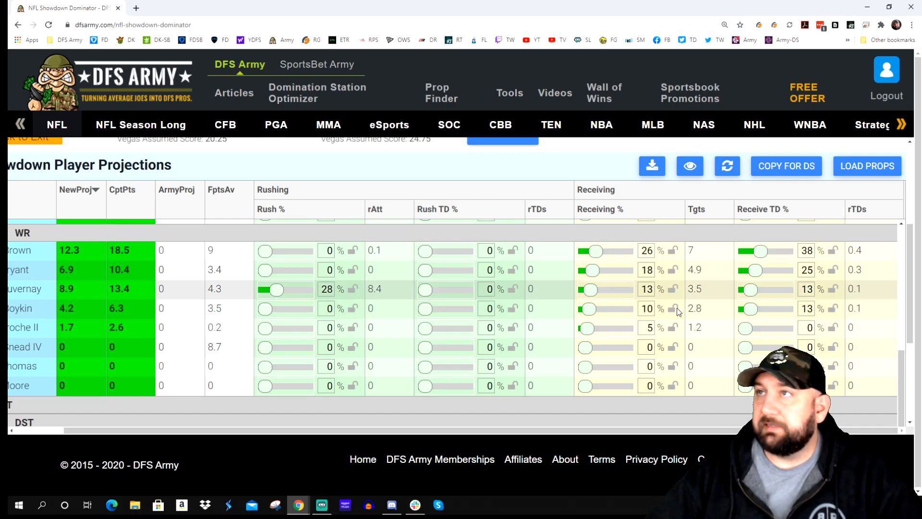
scroll(620, 305, up, 2)
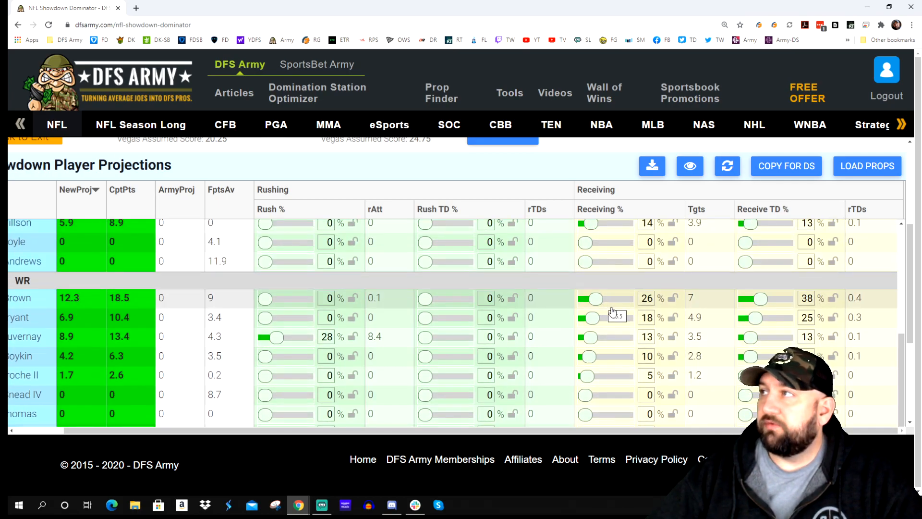
drag(599, 304, 605, 305)
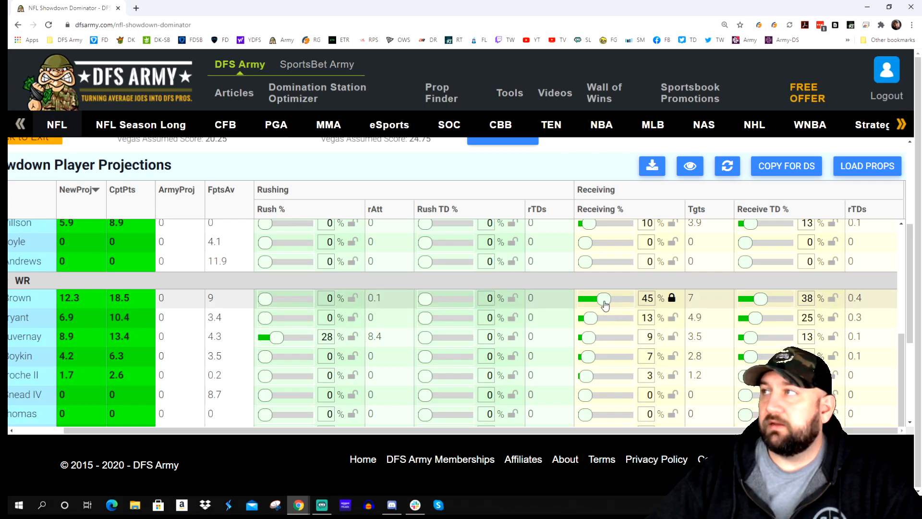
scroll(645, 354, down, 1)
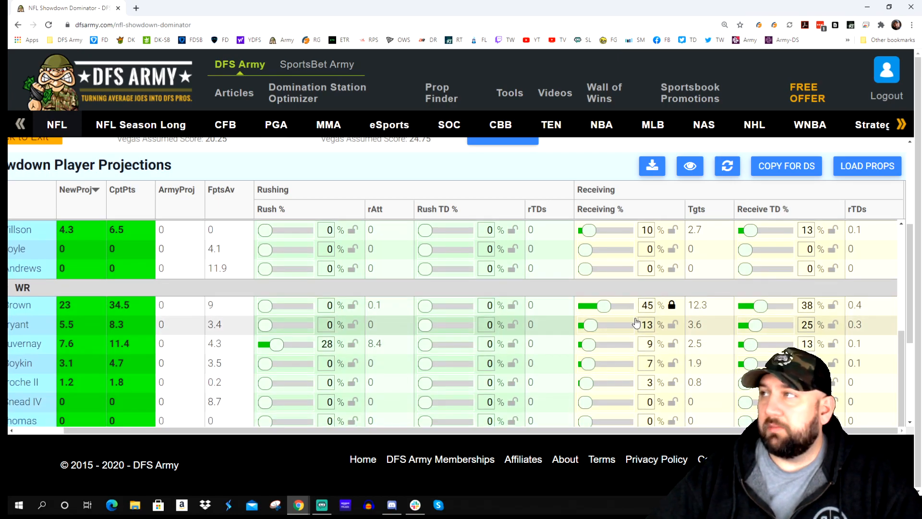
scroll(638, 326, down, 1)
scroll(635, 318, up, 1)
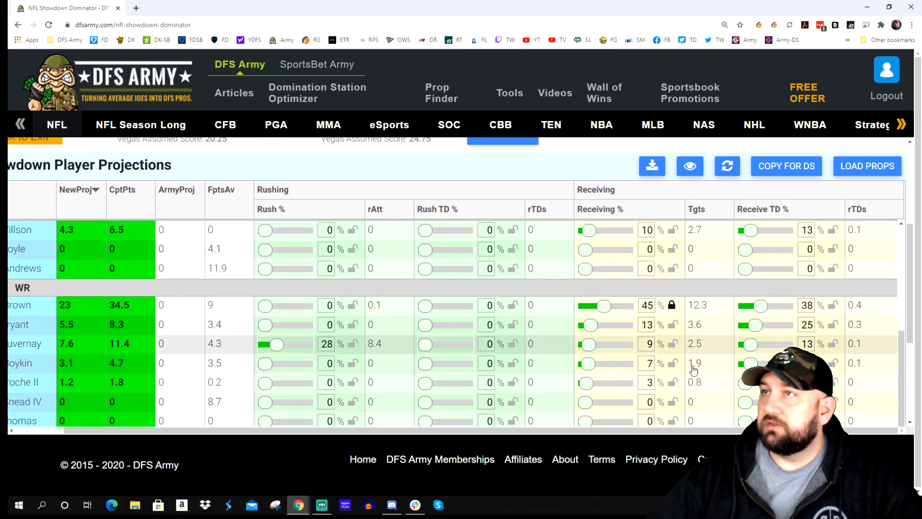
Step: Set M.Brown's receiving TD share to 51% and return to the player name columns
drag(759, 307, 767, 312)
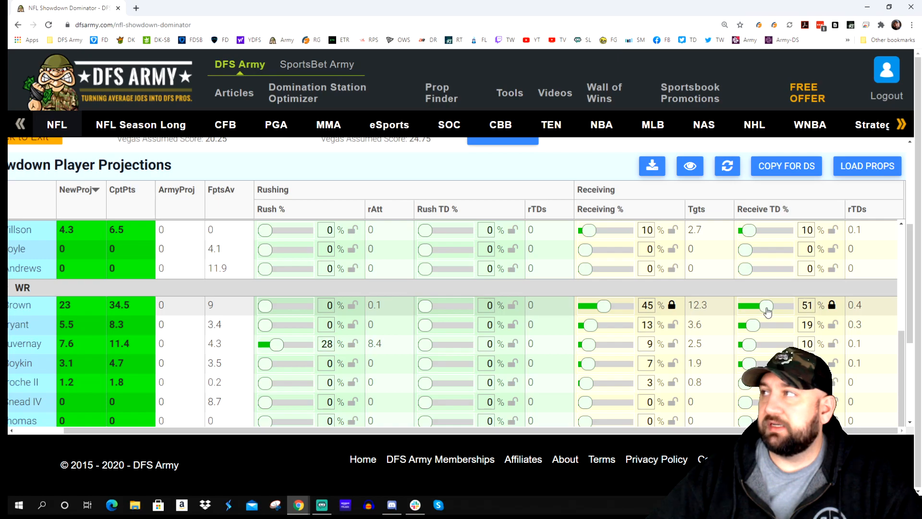
scroll(671, 434, up, 1)
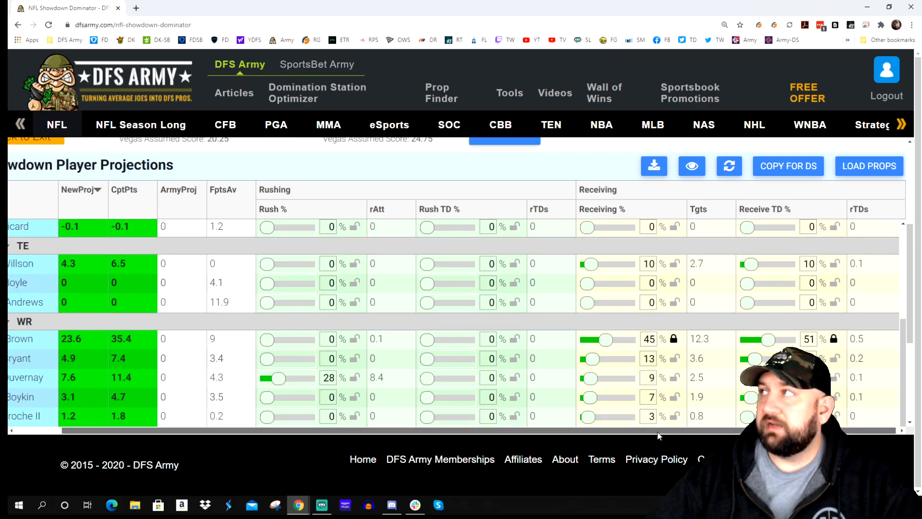
drag(667, 432, 551, 432)
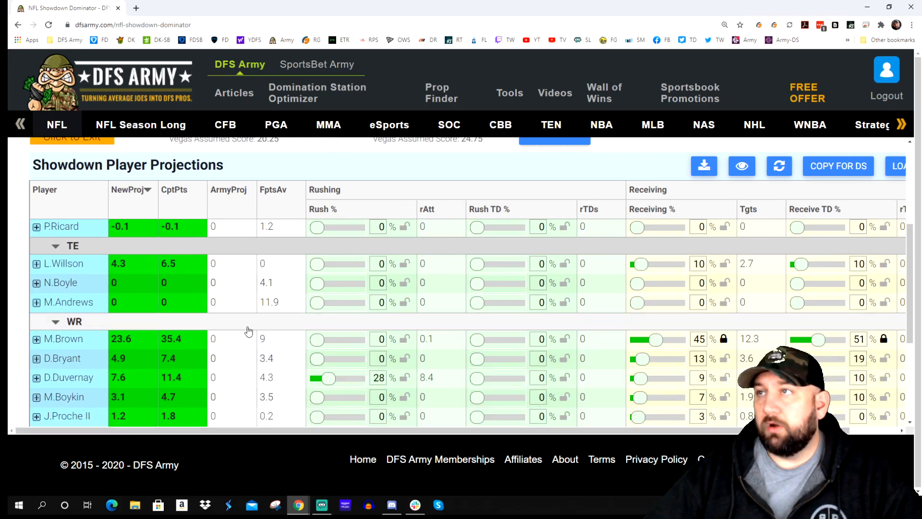
Step: Examine the projections of Baltimore's wide receivers and Pittsburgh's defense, kicker, quarterbacks and running backs, then return to the team scoring assumptions
scroll(240, 331, down, 1)
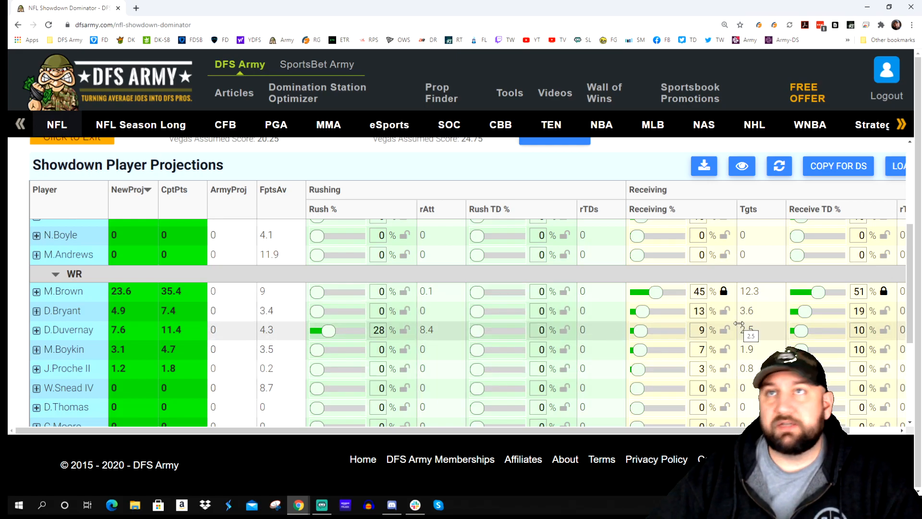
scroll(612, 315, down, 1)
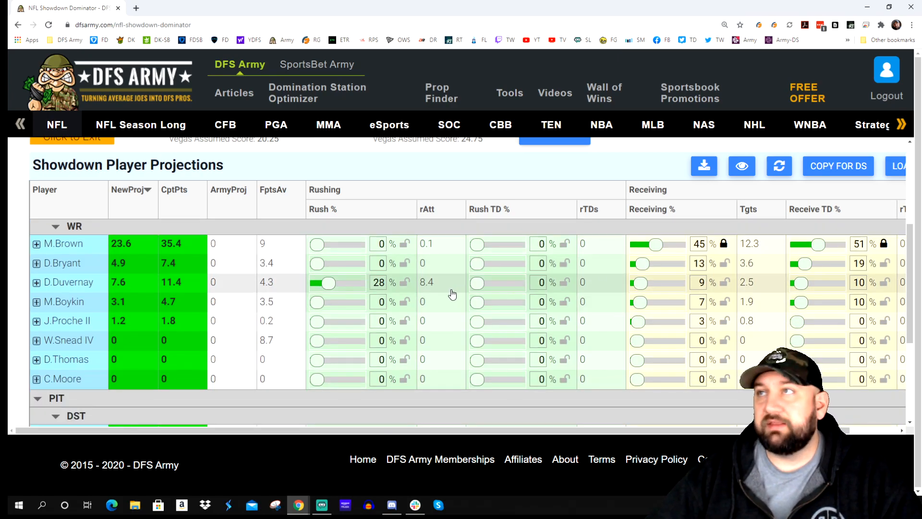
scroll(386, 304, down, 2)
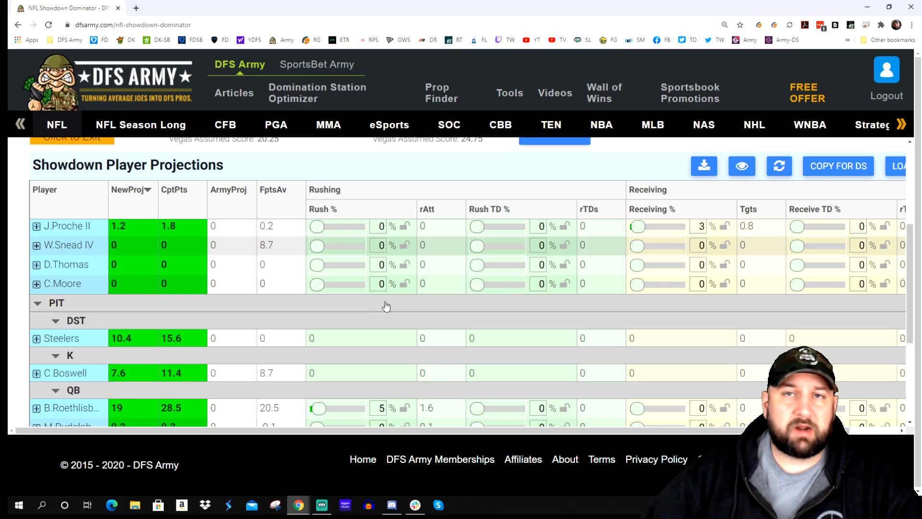
scroll(386, 306, down, 1)
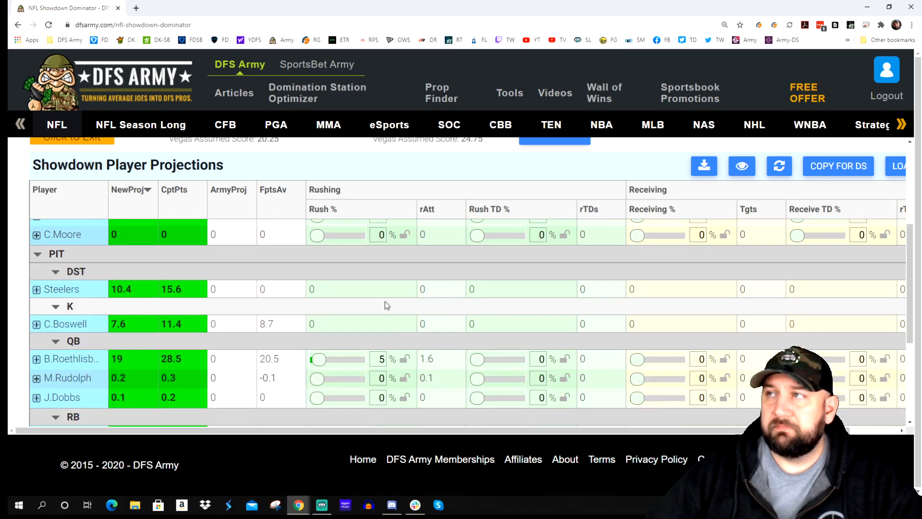
scroll(385, 306, down, 2)
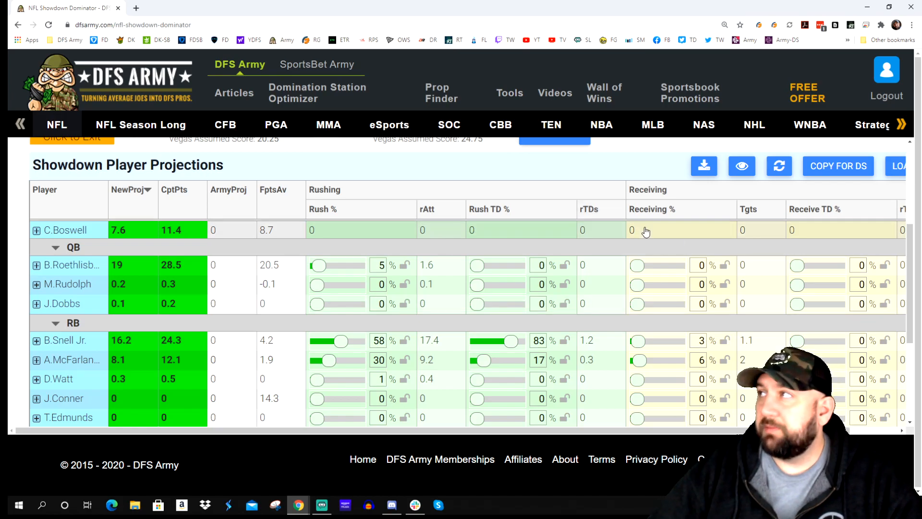
scroll(757, 284, up, 10)
scroll(758, 284, up, 10)
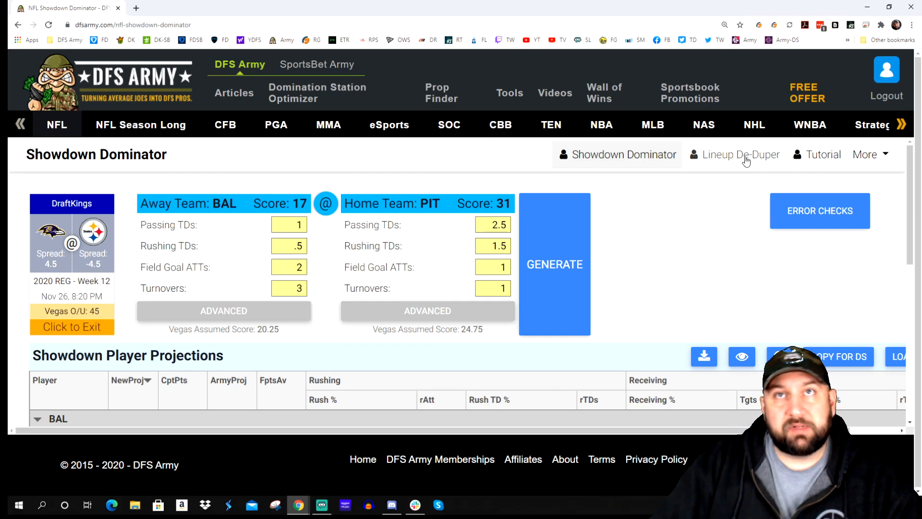
Step: Review Pittsburgh's player projections and shares through the running backs, tight ends and wide receivers
scroll(658, 326, down, 2)
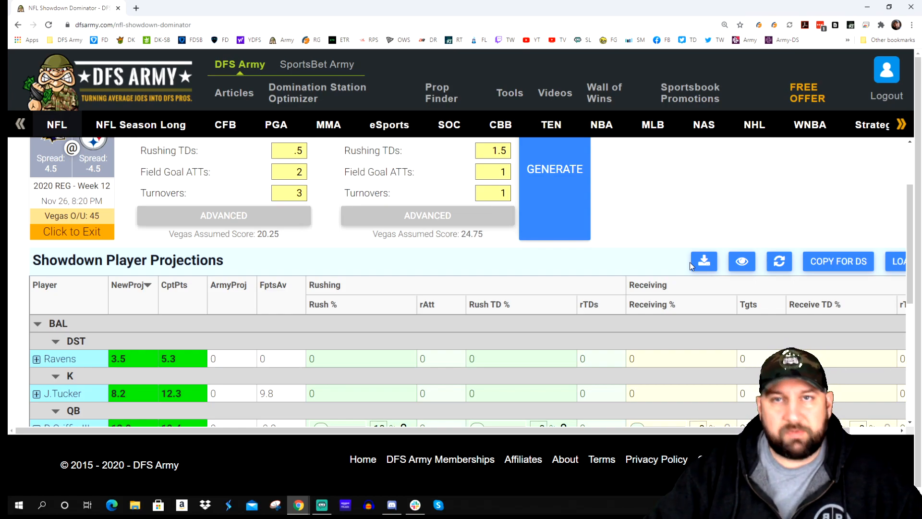
scroll(699, 226, down, 1)
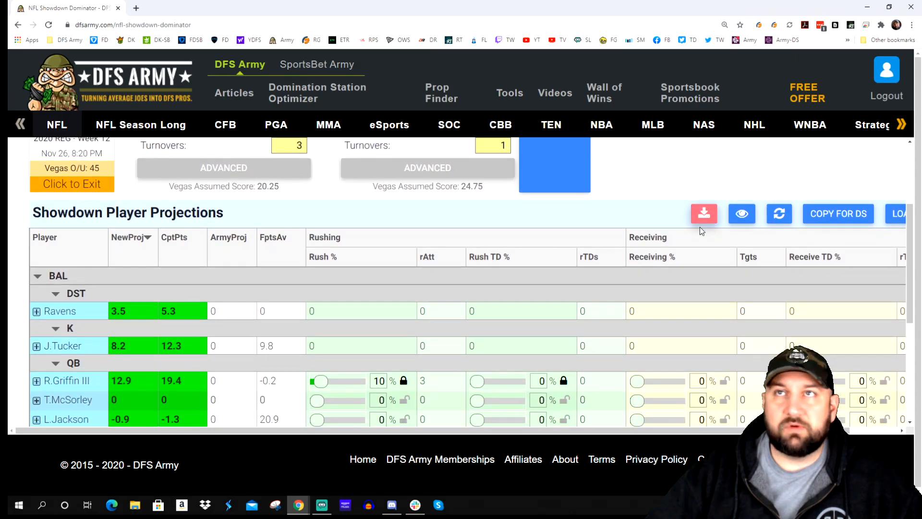
scroll(699, 227, down, 13)
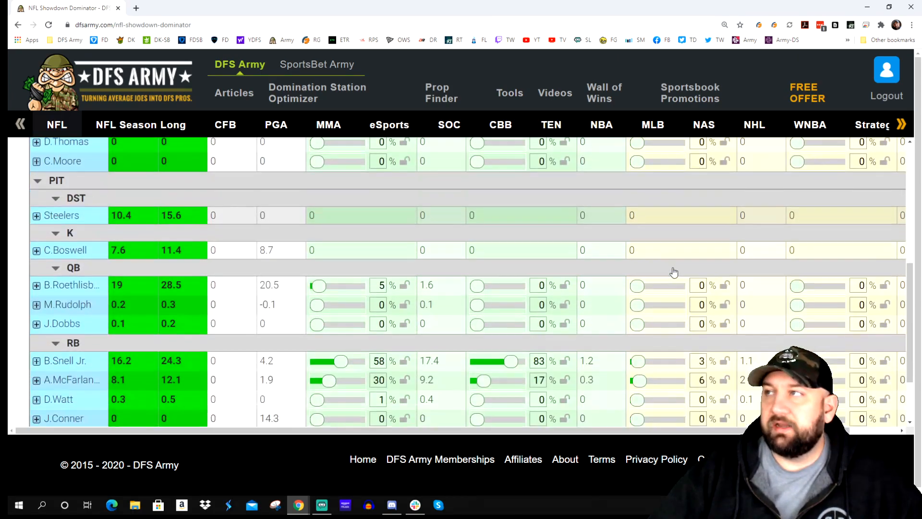
scroll(672, 274, down, 2)
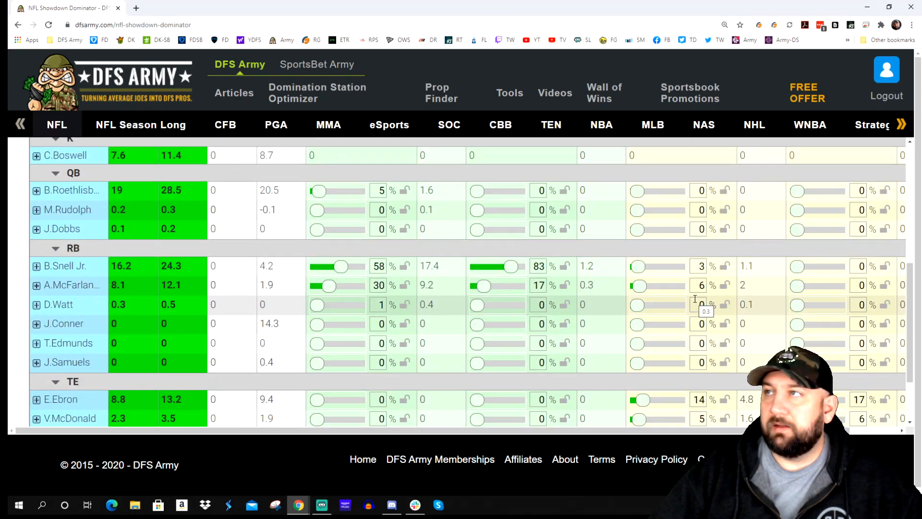
scroll(648, 303, down, 1)
scroll(644, 303, down, 1)
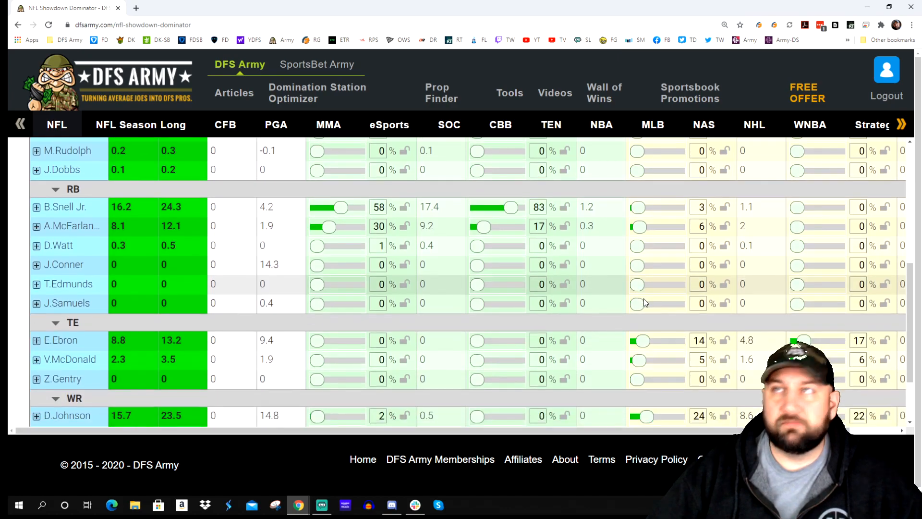
scroll(625, 312, down, 3)
scroll(622, 314, up, 15)
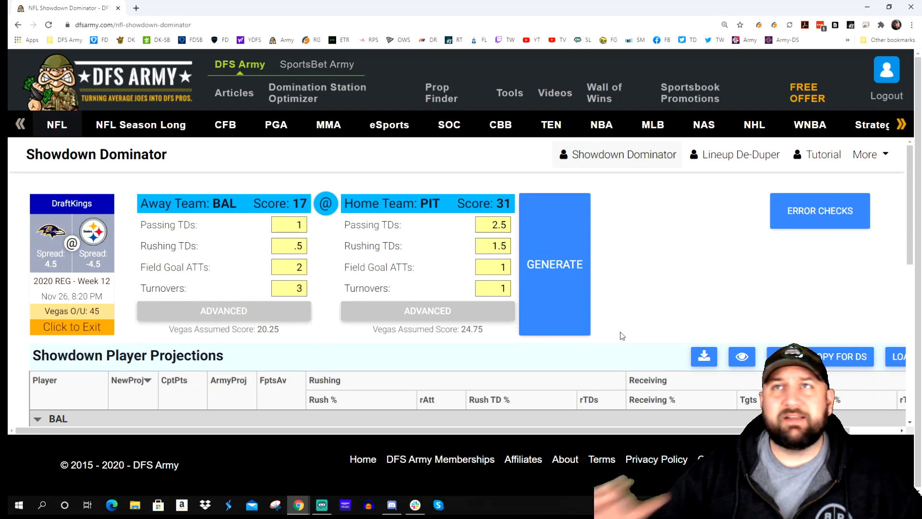